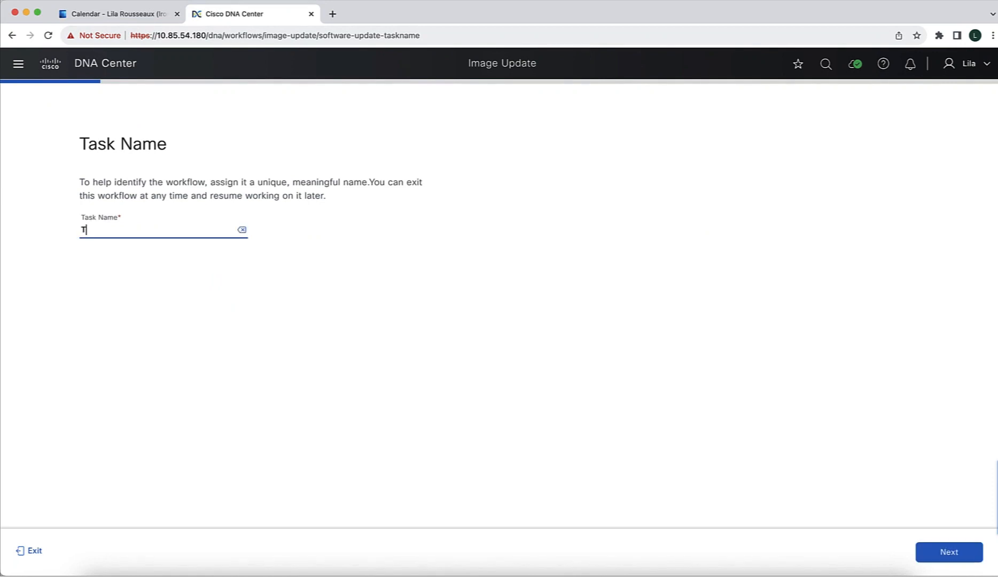
# Name the image update task Tbranch-Upgrade-Sep23 and continue to device selection.
pyautogui.write('grade-')
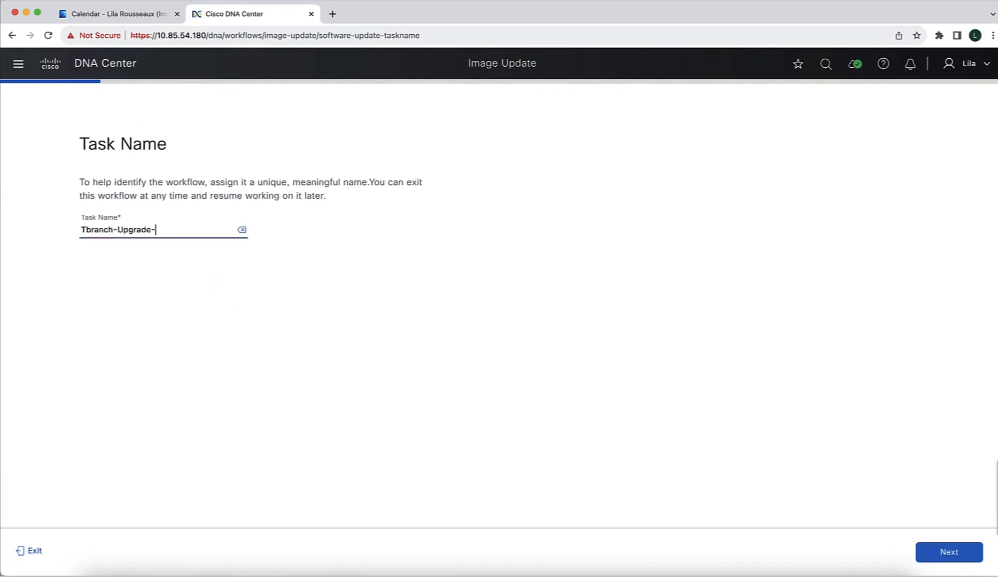
pyautogui.write('Sep23')
pyautogui.click(961, 561)
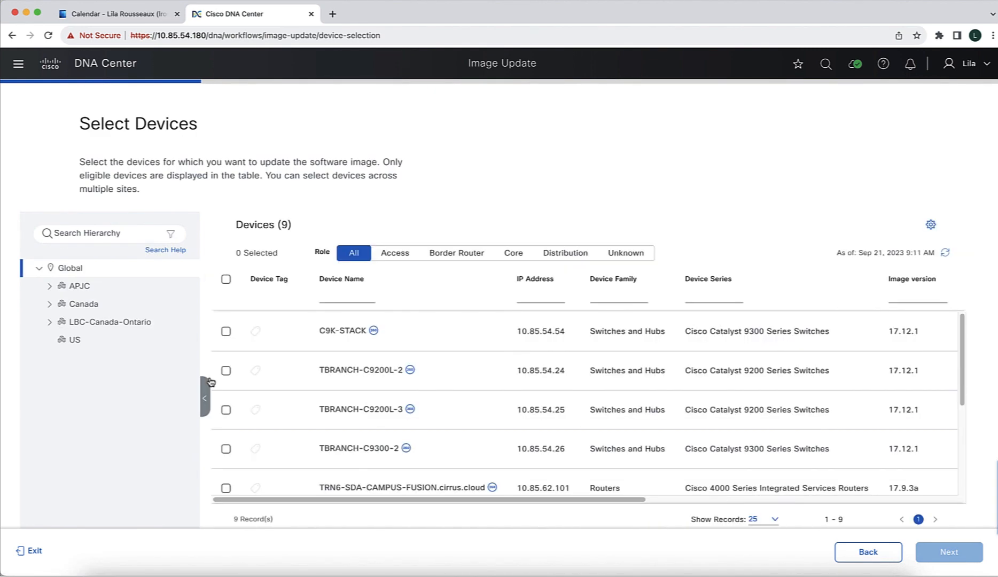
# Find the TBRANCH site in the hierarchy by searching for tbr and select all of its devices.
pyautogui.click(92, 236)
pyautogui.write('tbr')
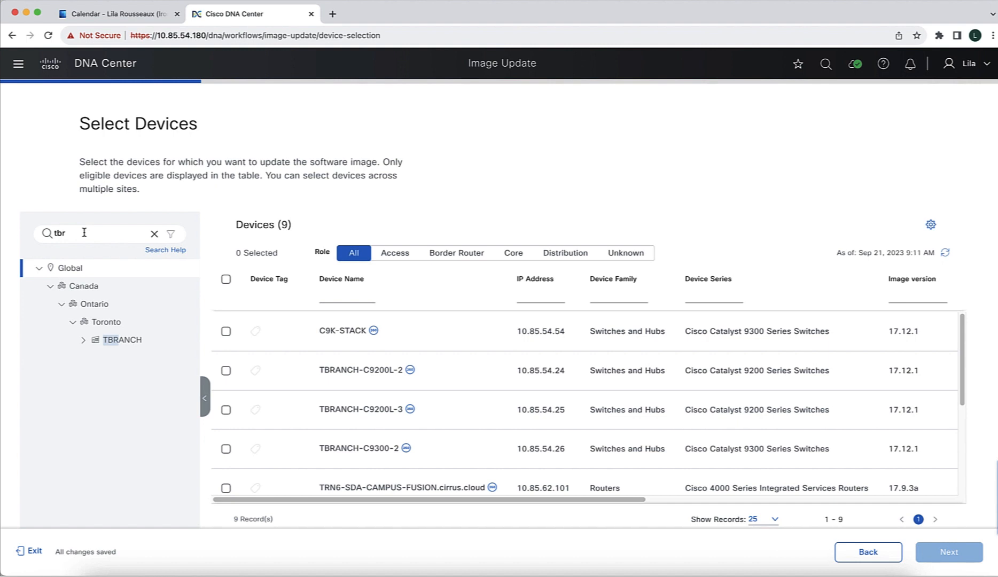
pyautogui.click(137, 348)
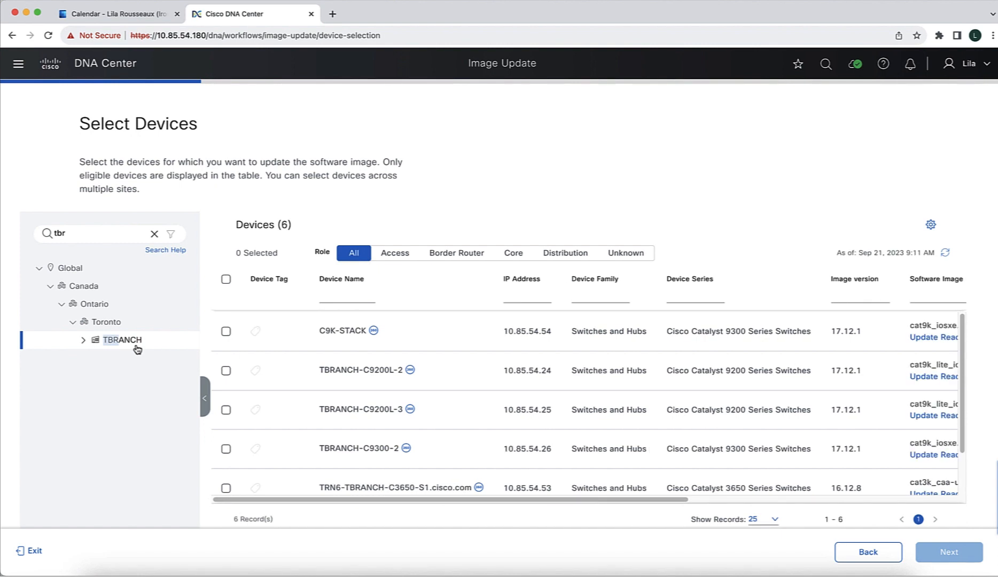
pyautogui.scroll(-2, 415, 383)
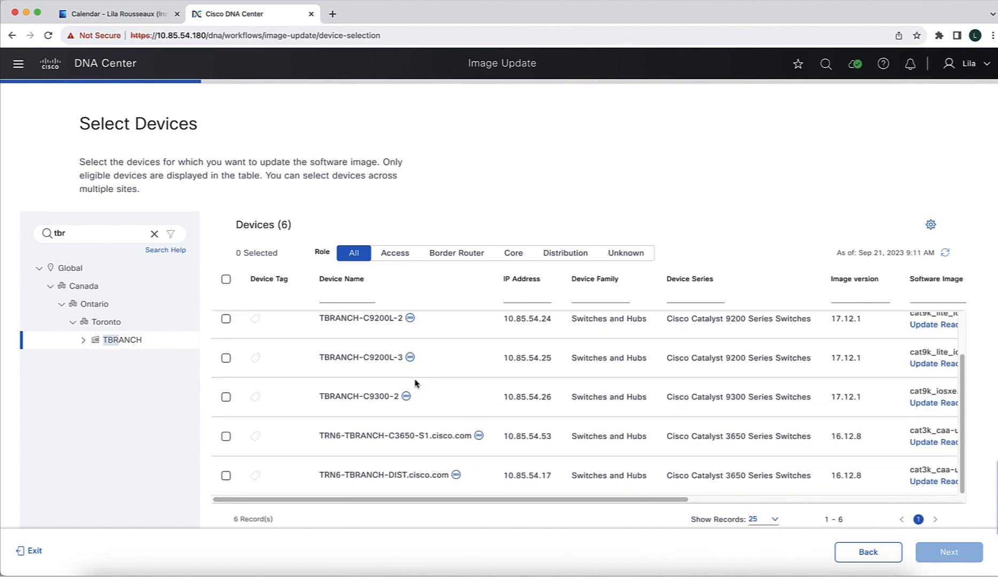
pyautogui.click(226, 280)
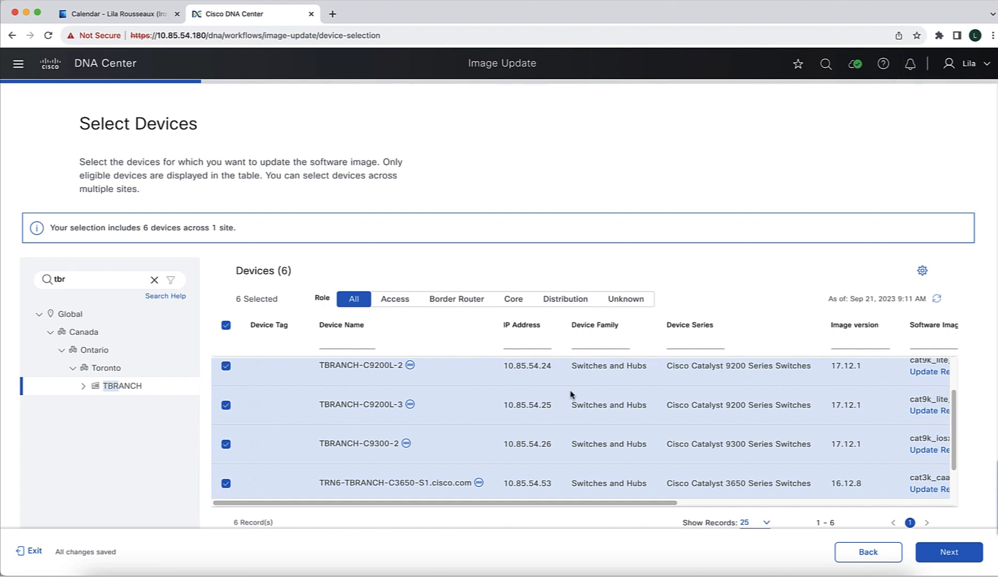
# Proceed with the selected devices to the activation order, keeping all software activation checks enabled.
pyautogui.click(946, 561)
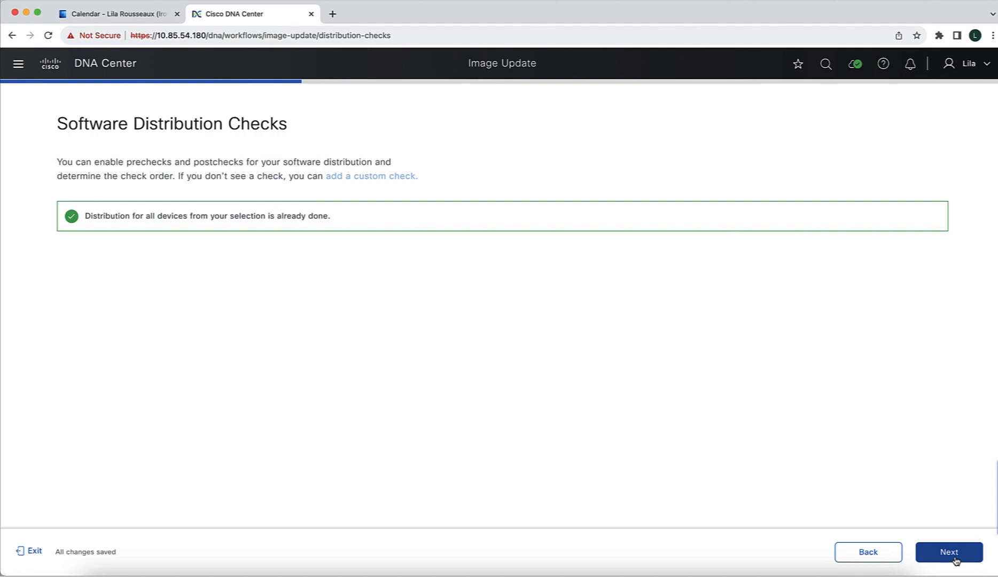
pyautogui.click(955, 558)
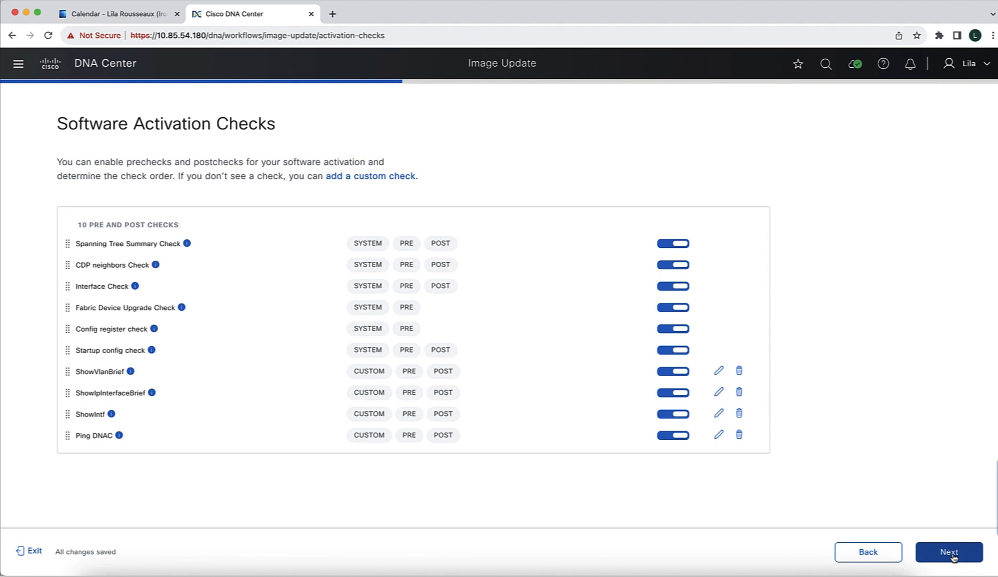
pyautogui.click(949, 553)
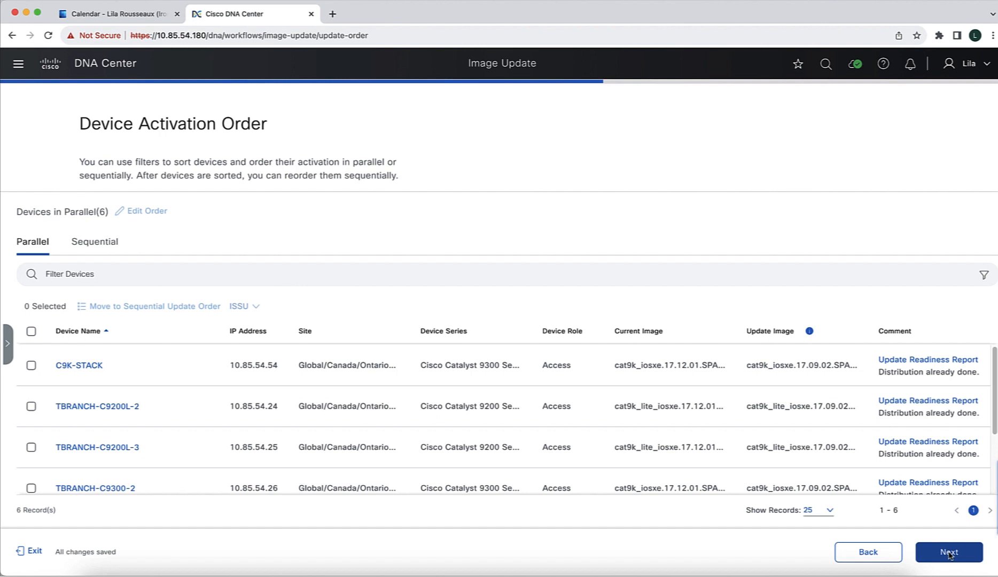
# Move TRN6-TBRANCH-C3650-S1.cisco.com and TRN6-TBRANCH-DIST.cisco.com from the parallel to the sequential update order.
pyautogui.scroll(-3, 818, 431)
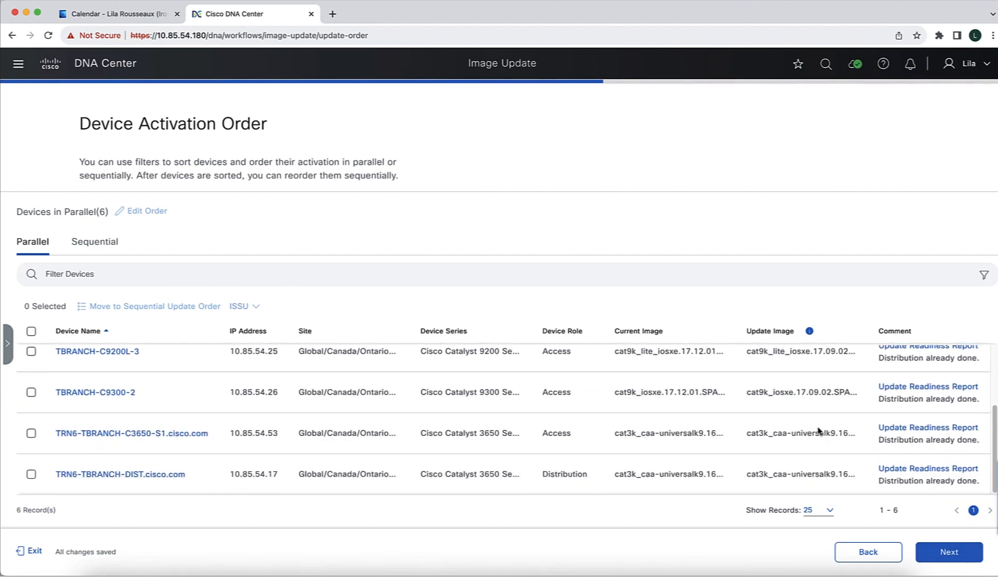
pyautogui.click(31, 434)
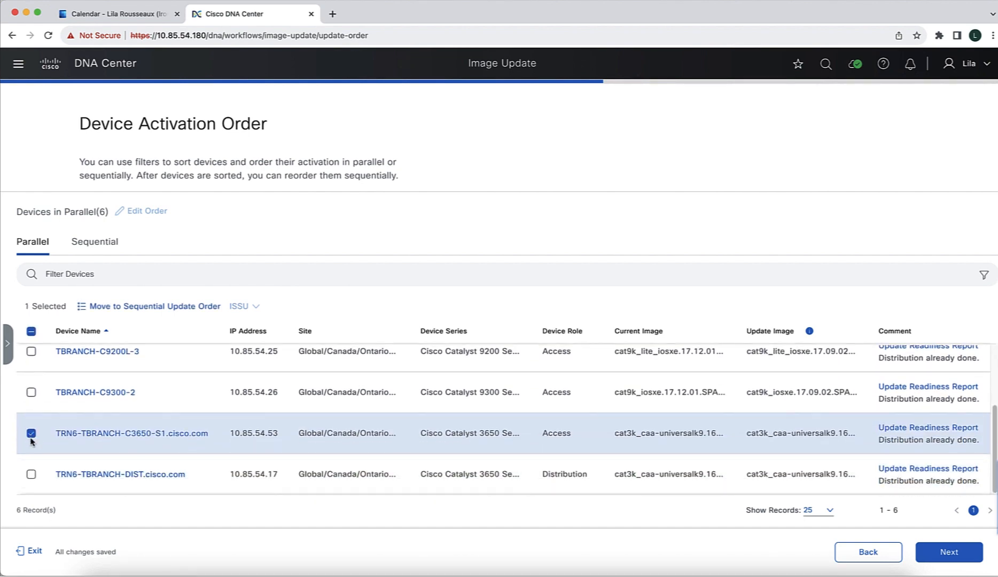
pyautogui.click(31, 475)
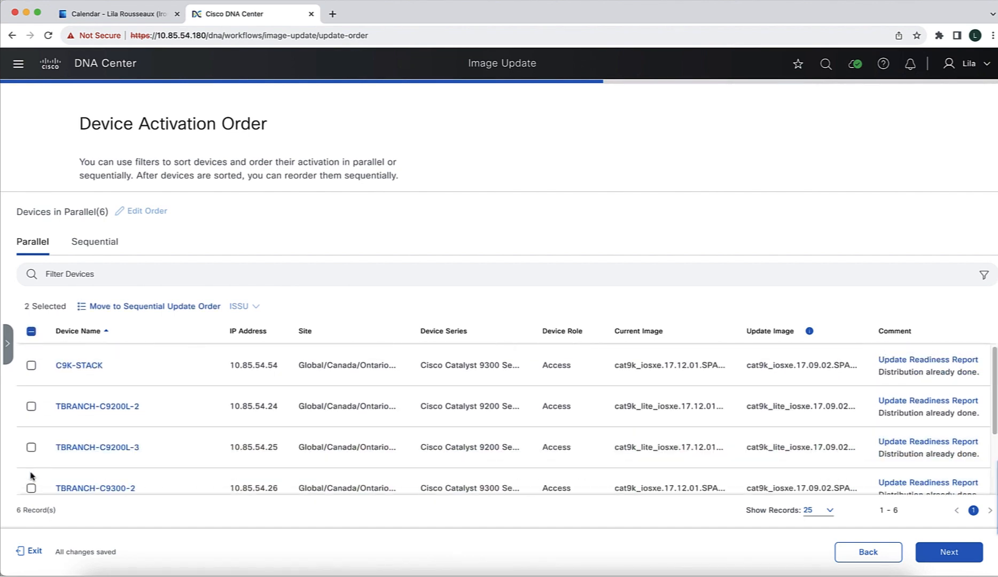
pyautogui.click(152, 308)
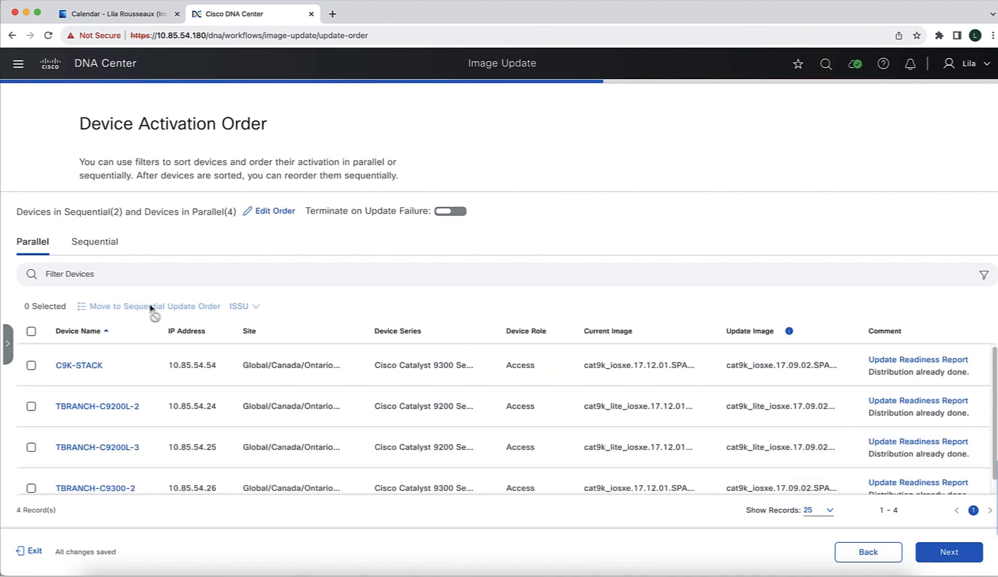
pyautogui.scroll(-1, 172, 385)
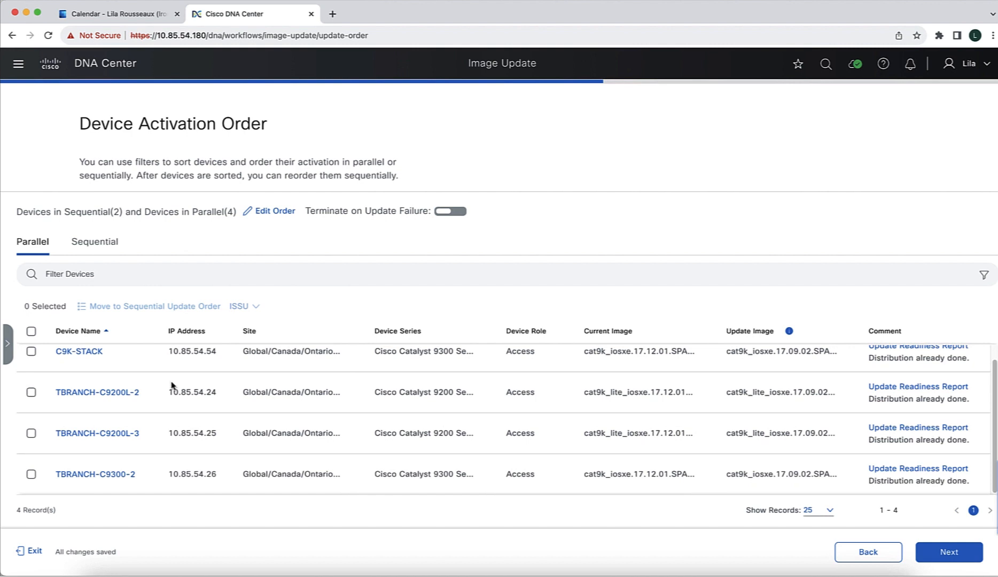
# Reorder the sequential devices so TRN6-TBRANCH-DIST.cisco.com is updated before TRN6-TBRANCH-C3650-S1.cisco.com.
pyautogui.click(103, 250)
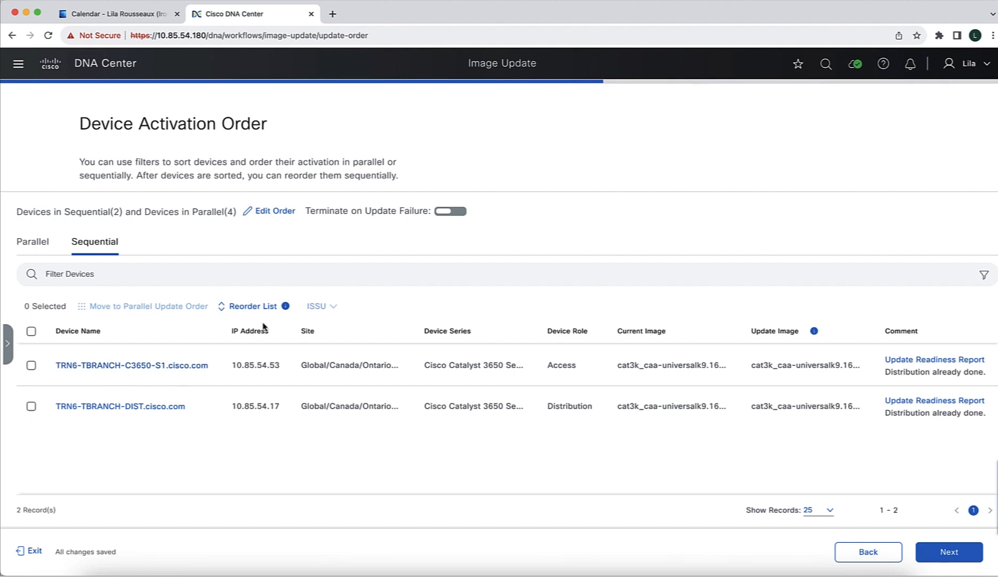
pyautogui.click(253, 306)
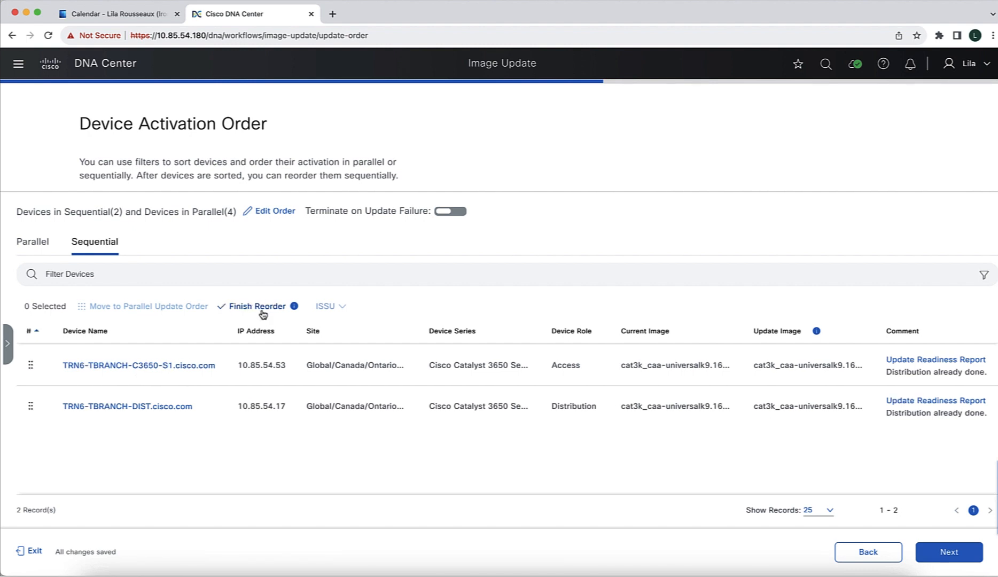
pyautogui.moveTo(31, 406); pyautogui.dragTo(27, 369)
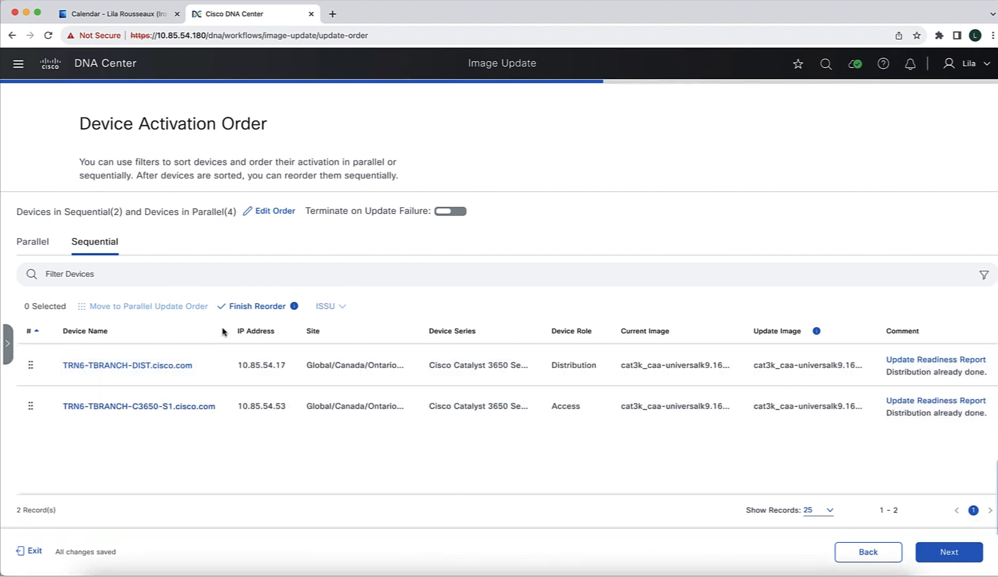
pyautogui.click(257, 310)
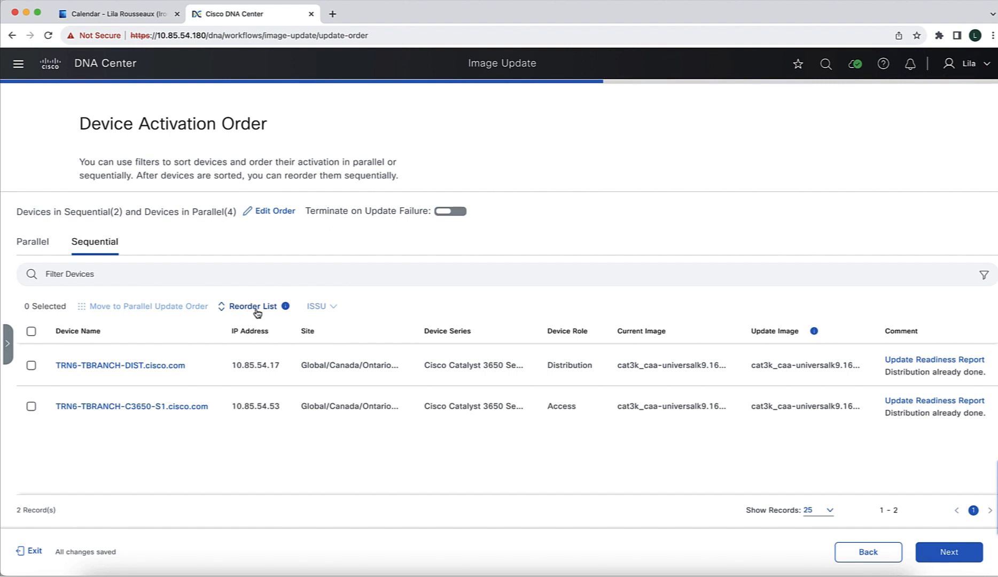
# Try placing the parallel devices first in the update order, restore the sequential devices to first place, and save.
pyautogui.click(285, 214)
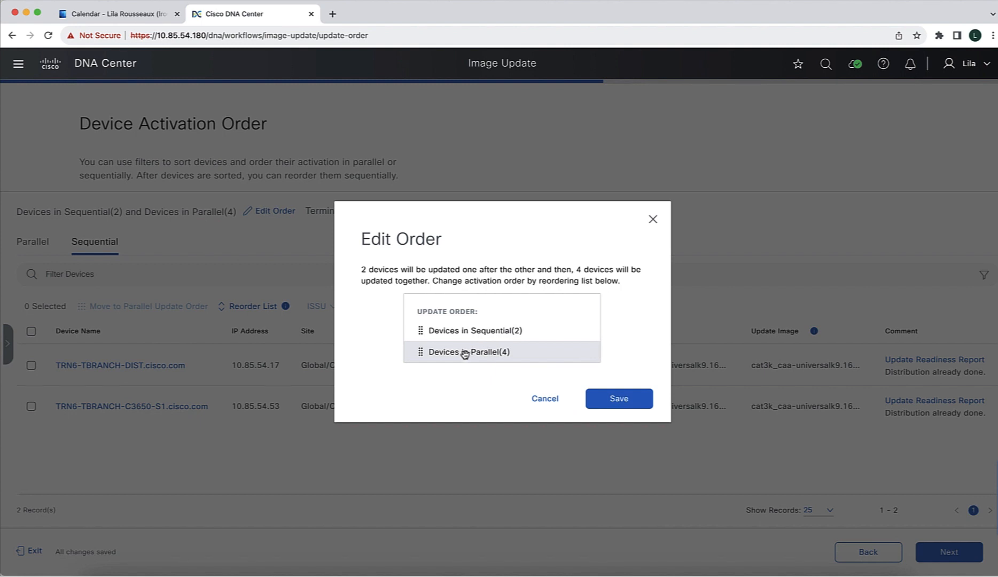
pyautogui.moveTo(465, 353); pyautogui.dragTo(462, 329)
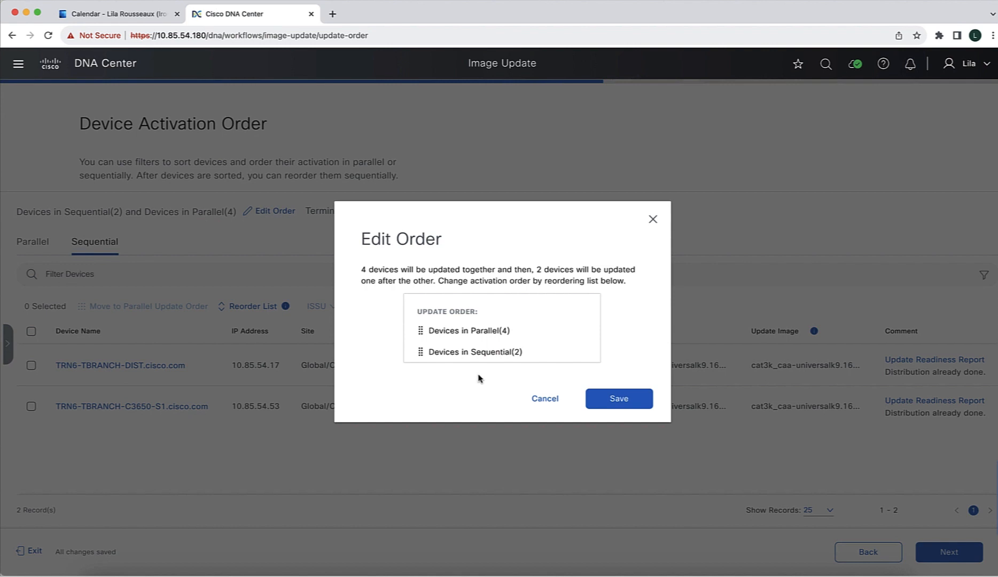
pyautogui.moveTo(476, 354); pyautogui.dragTo(475, 332)
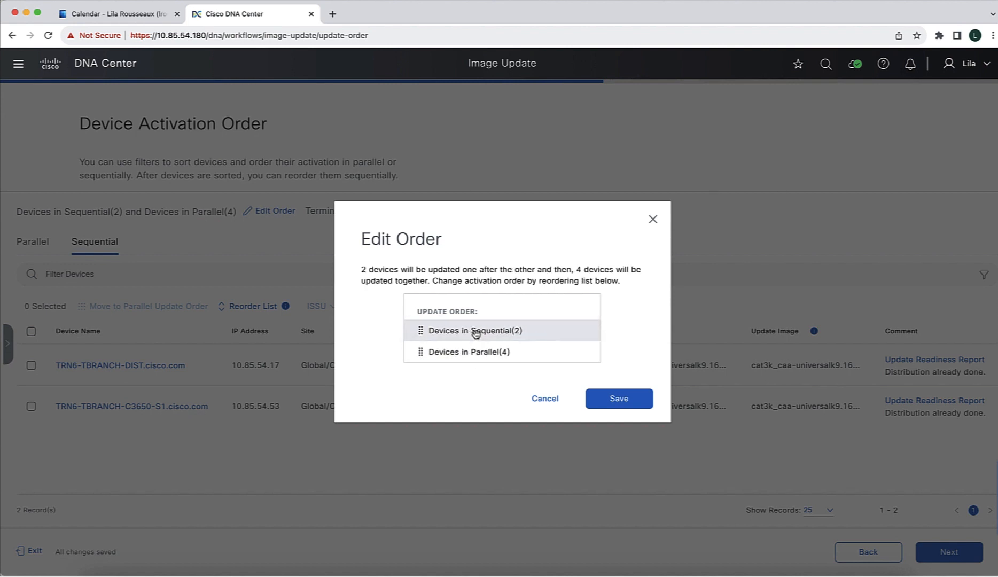
pyautogui.click(616, 399)
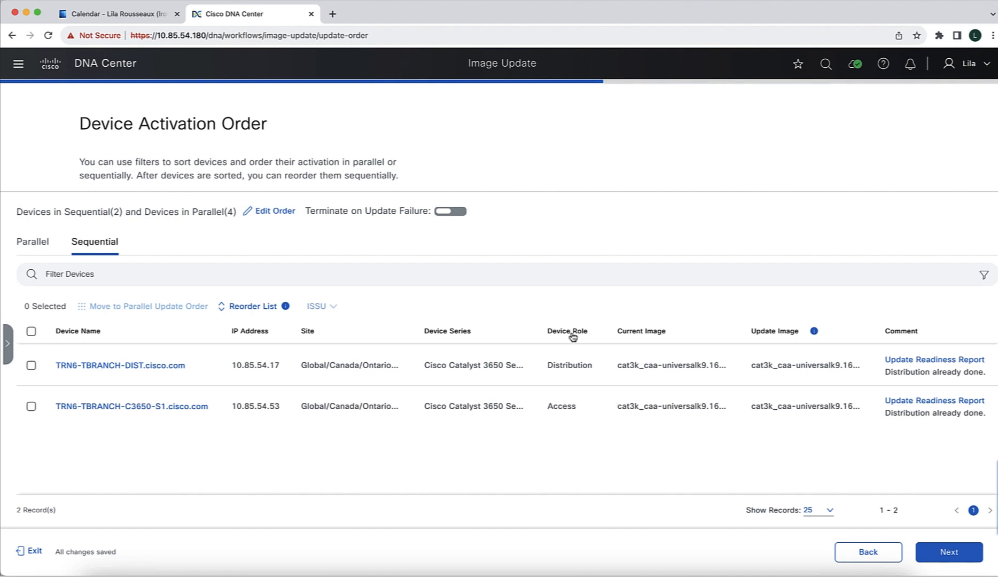
# Enable Terminate on Update Failure for the activation order and continue to task scheduling.
pyautogui.click(463, 217)
pyautogui.moveTo(476, 216)
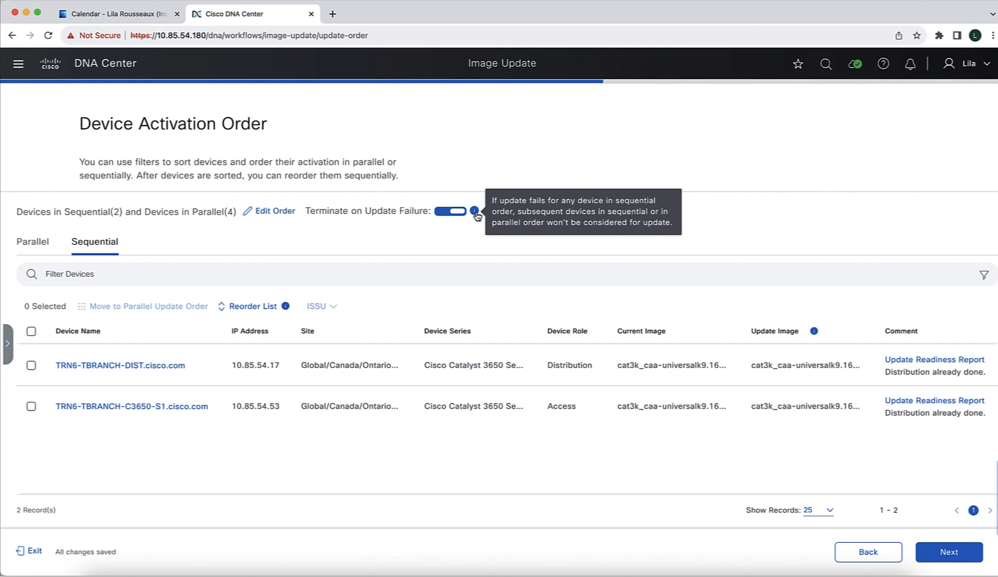
pyautogui.click(950, 558)
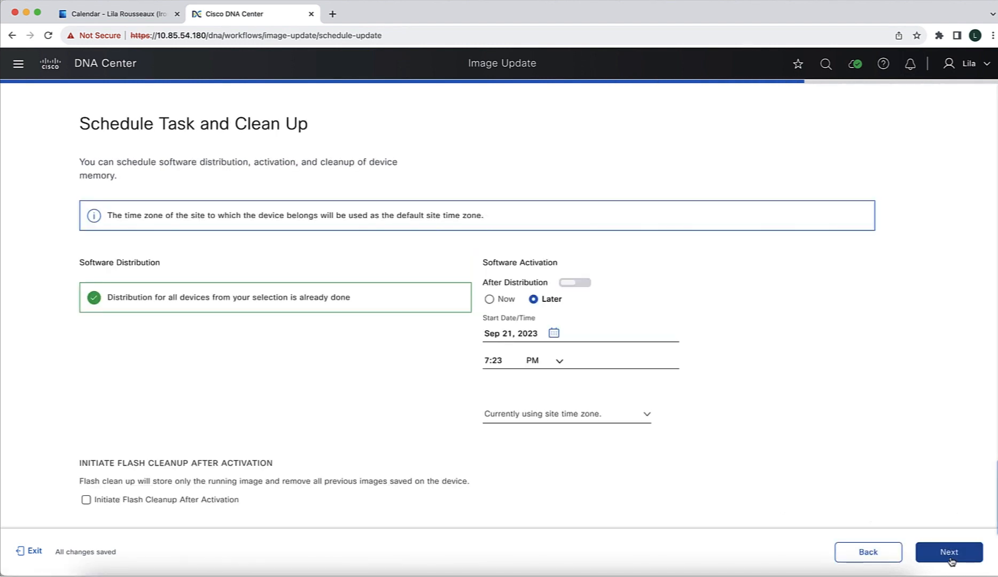
# Set software activation to Now, enable flash cleanup after activation, and continue to the summary.
pyautogui.scroll(-1, 822, 418)
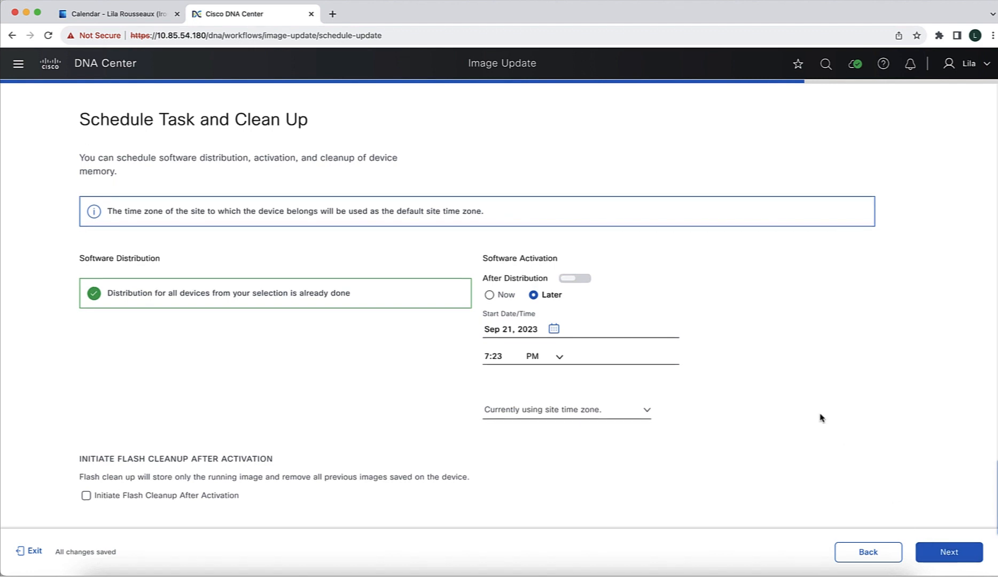
pyautogui.click(490, 295)
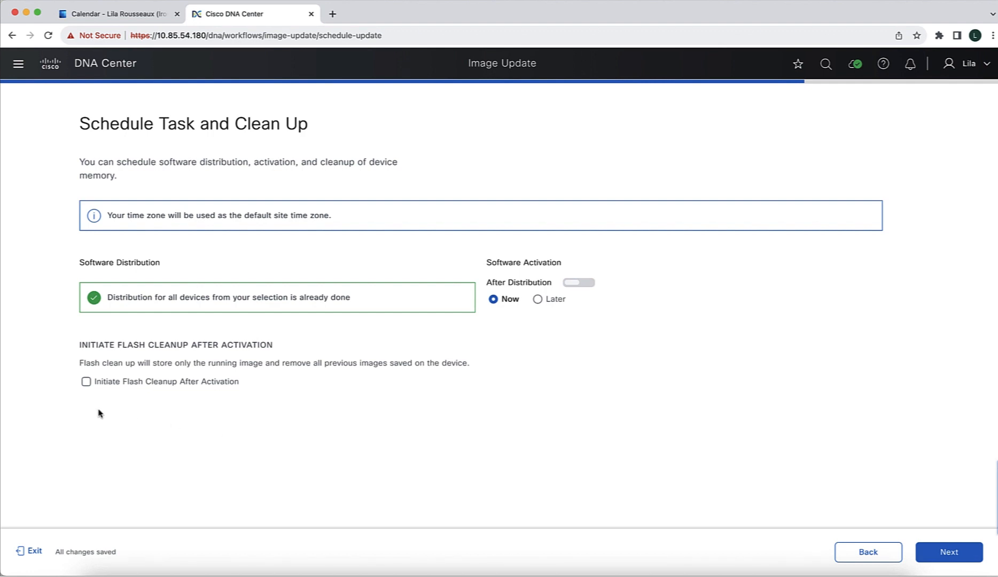
pyautogui.click(86, 384)
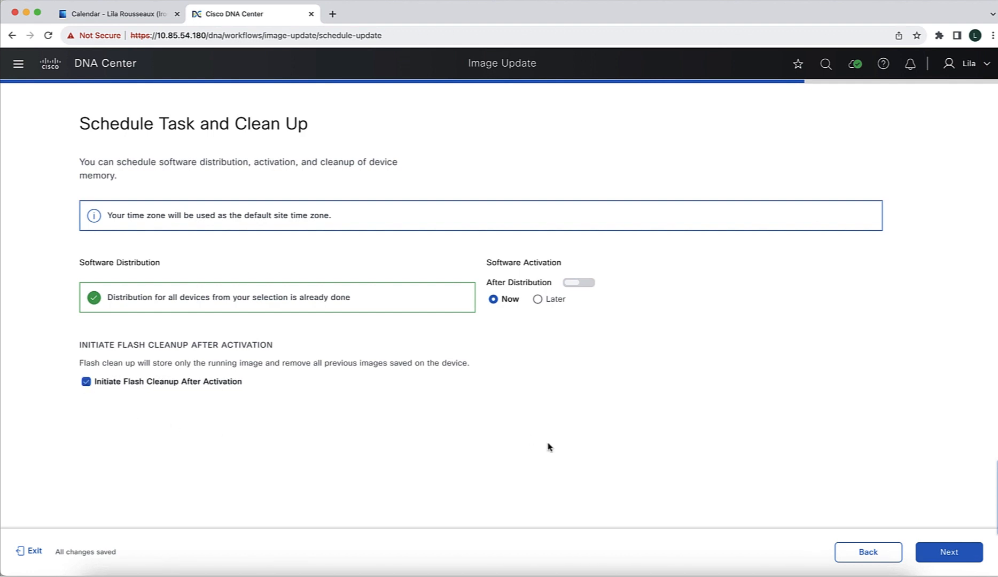
pyautogui.click(945, 556)
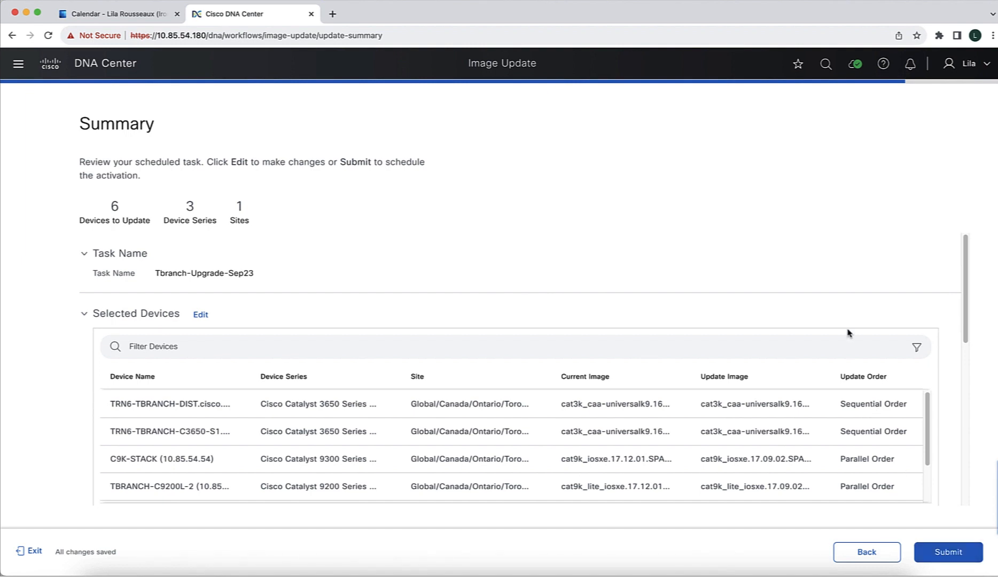
# Review the selected devices, checks, activation order and schedule in the task summary, and submit the image update.
pyautogui.scroll(-3, 848, 334)
pyautogui.scroll(-2, 847, 333)
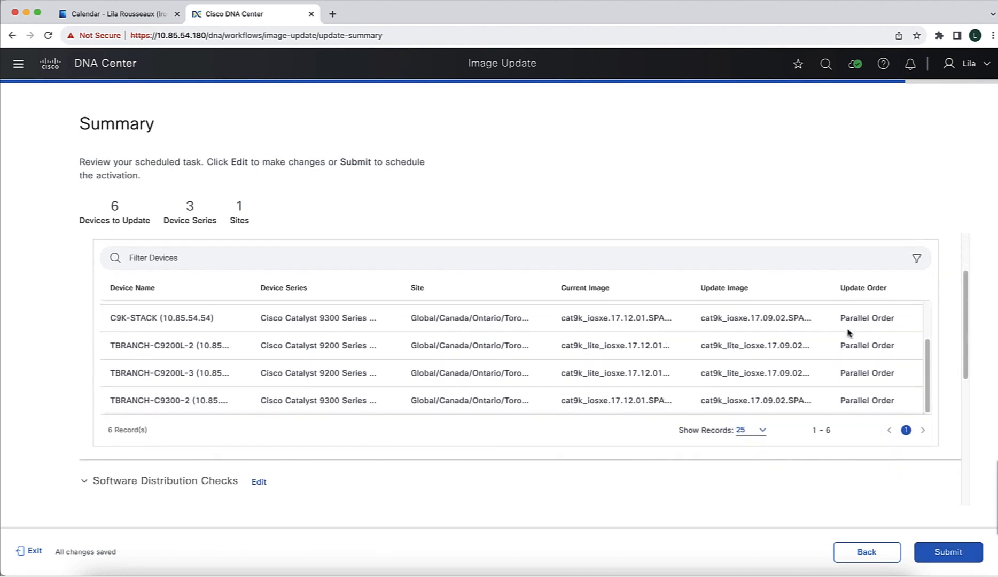
pyautogui.scroll(-4, 847, 466)
pyautogui.scroll(-3, 848, 466)
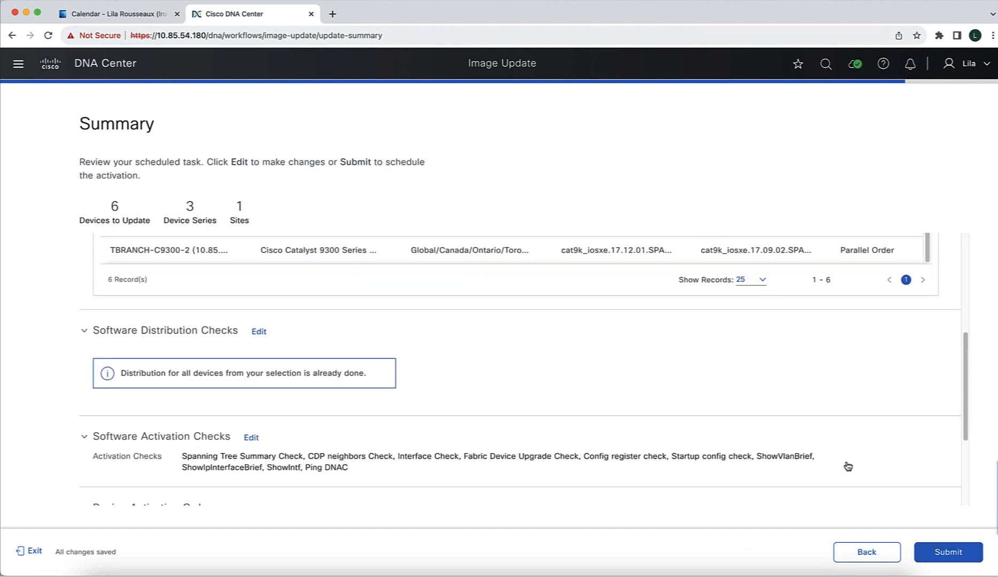
pyautogui.scroll(-2, 847, 466)
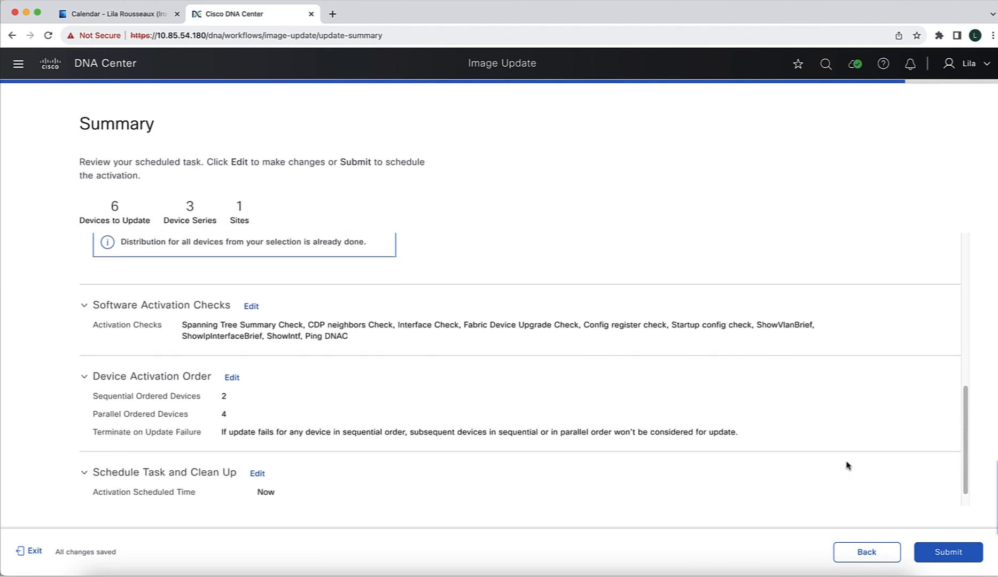
pyautogui.scroll(-1, 847, 466)
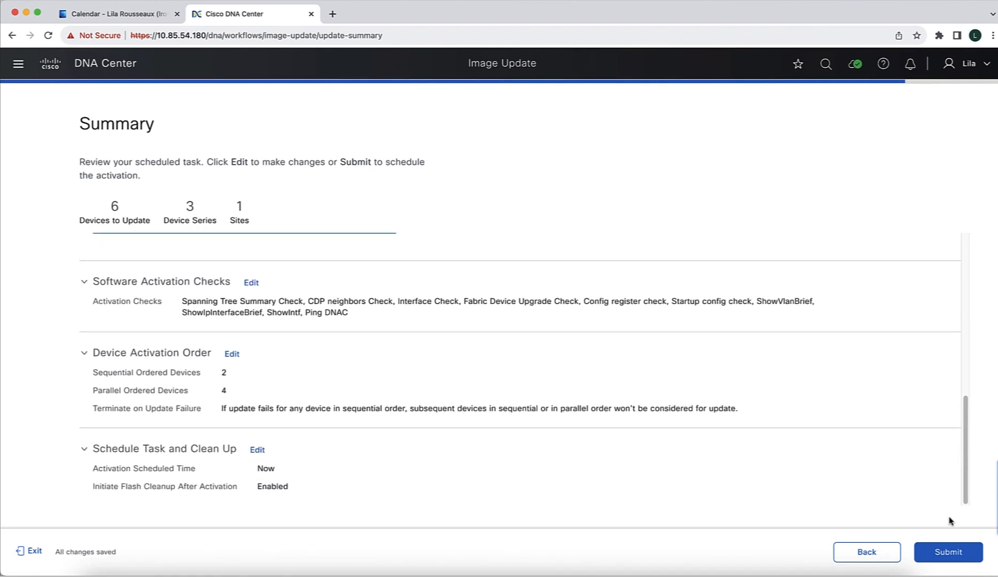
pyautogui.click(957, 550)
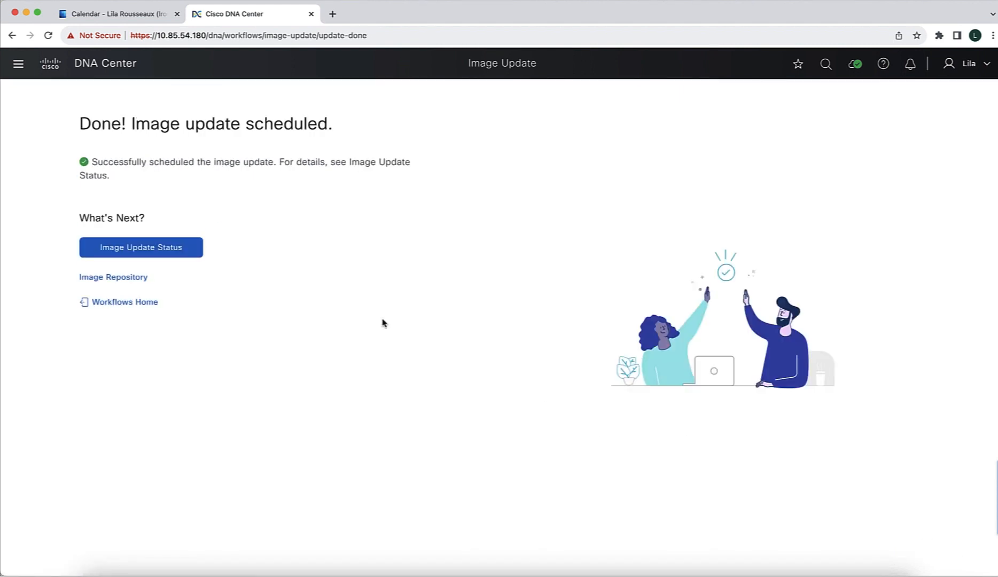
# Check the image update status of the devices, comparing the In Progress, Waiting and All lists.
pyautogui.click(185, 250)
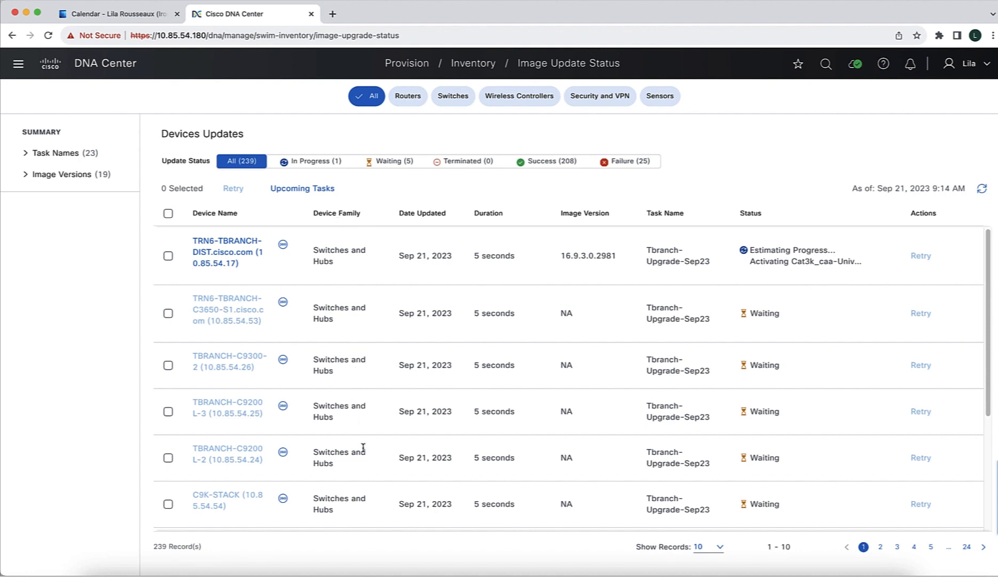
pyautogui.click(311, 163)
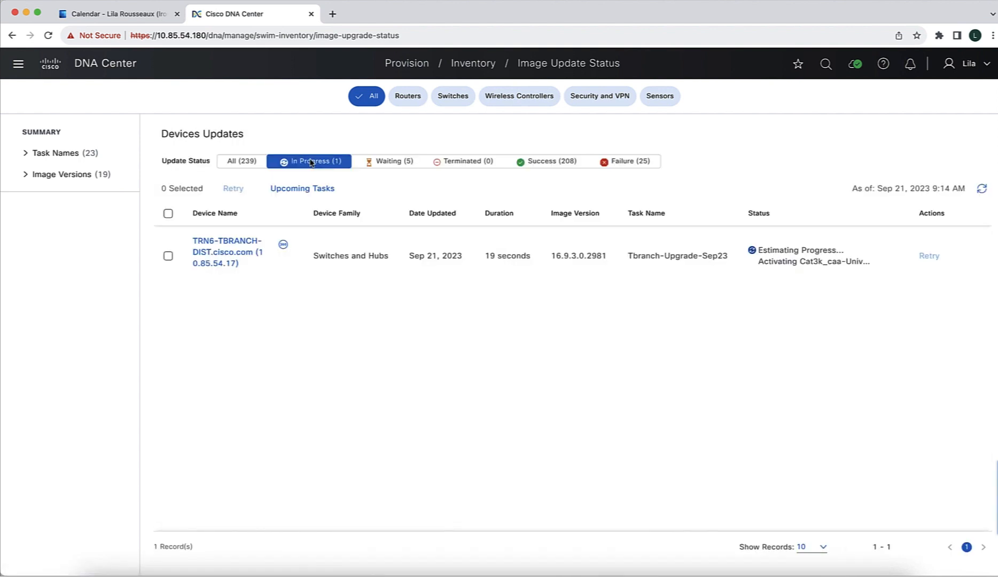
pyautogui.click(393, 163)
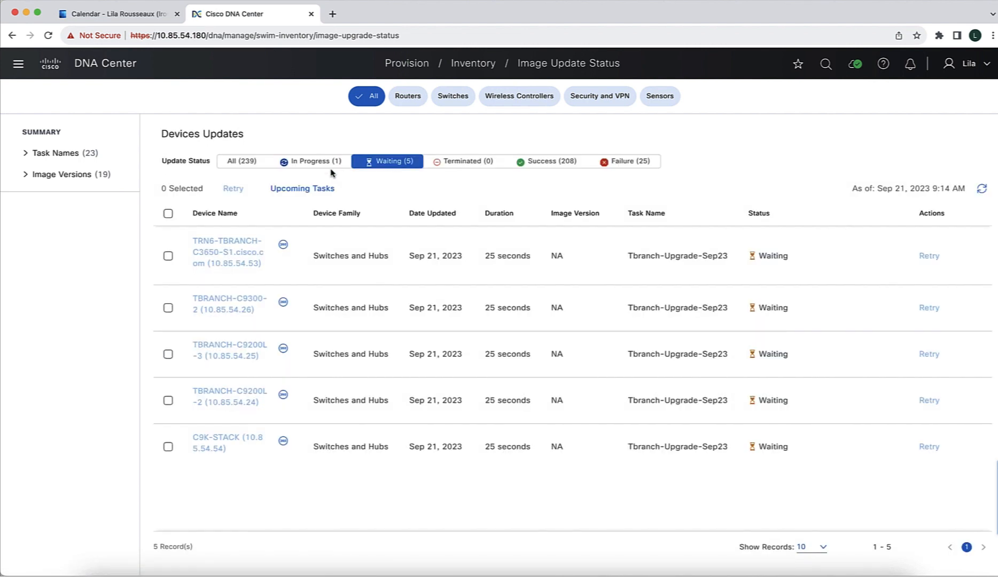
pyautogui.click(314, 162)
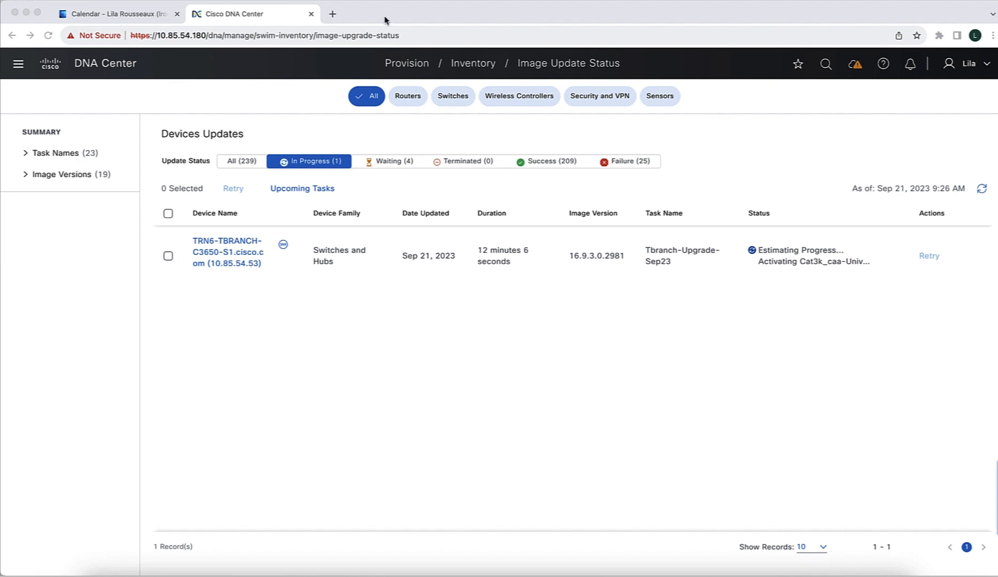
pyautogui.click(245, 165)
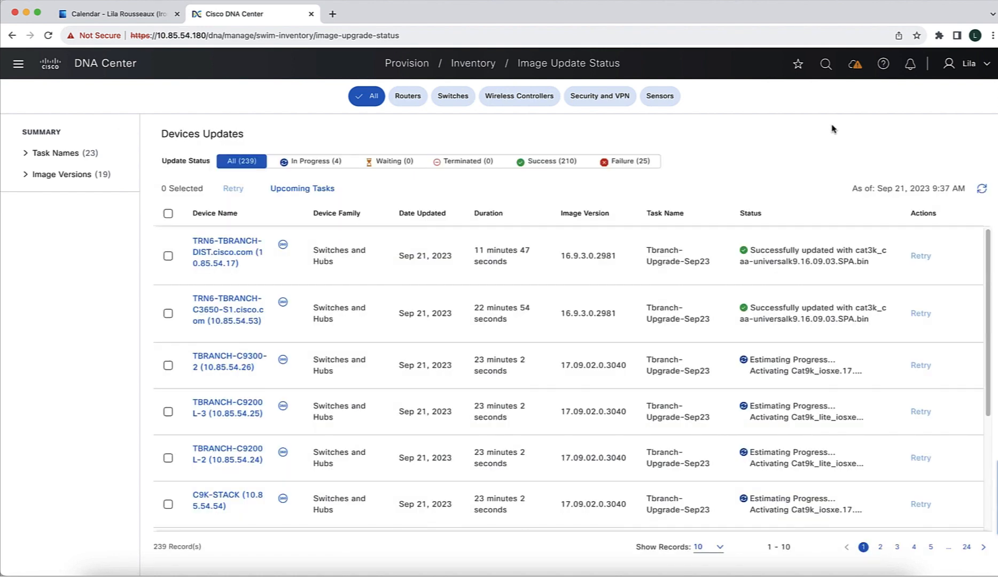
pyautogui.scroll(-2, 855, 331)
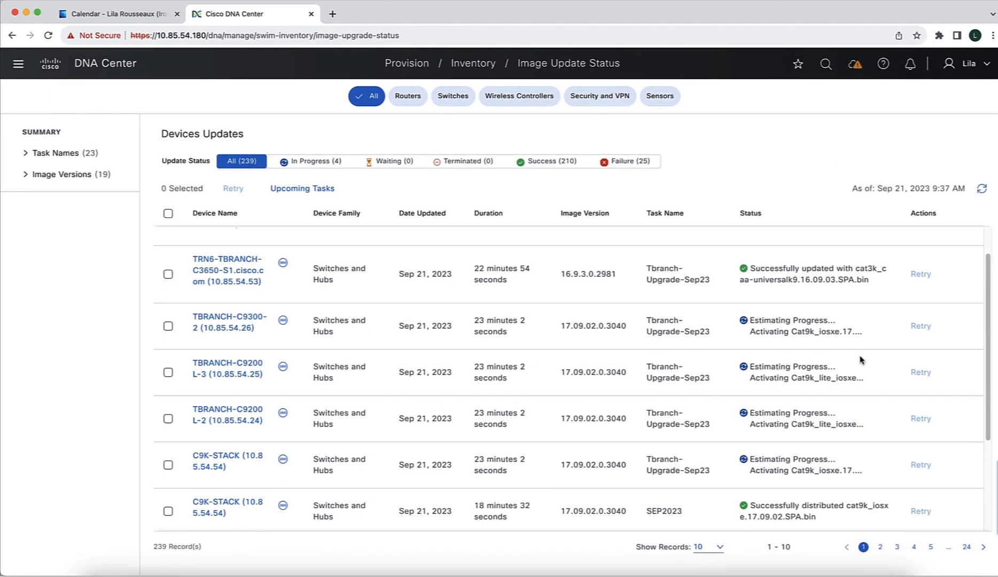
pyautogui.click(335, 162)
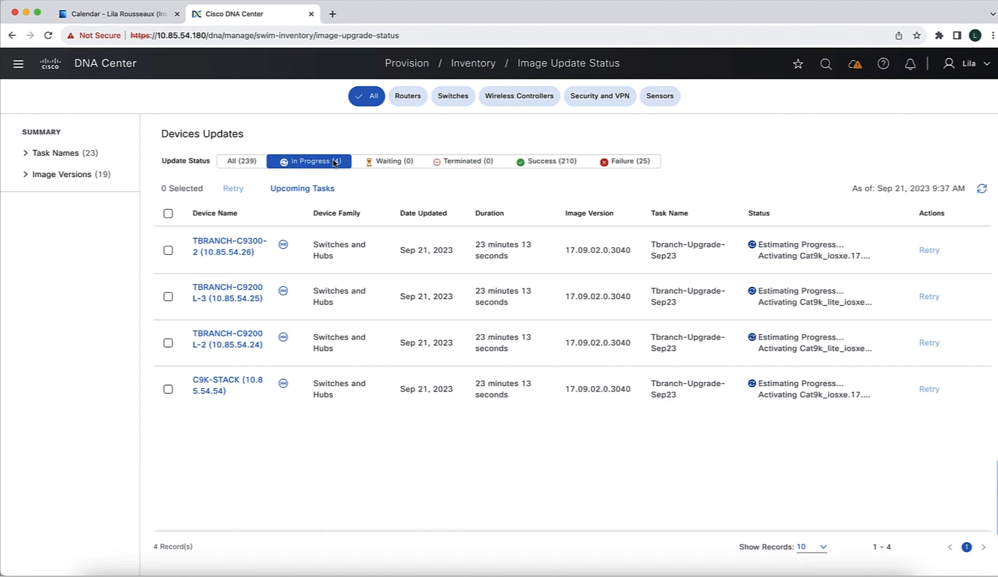